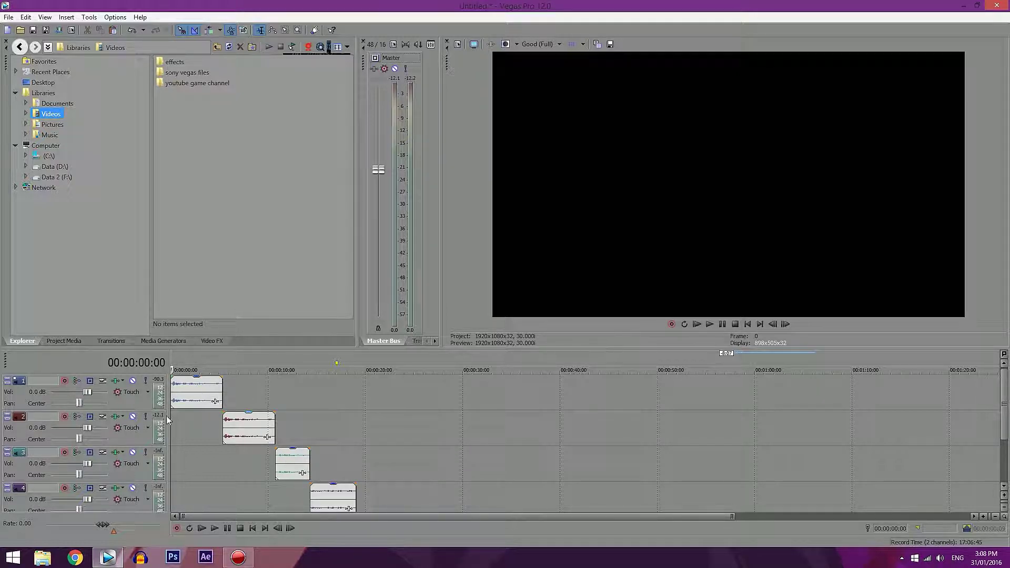
# Step: Select each of the four vocal tracks in turn
pyautogui.click(134, 403)
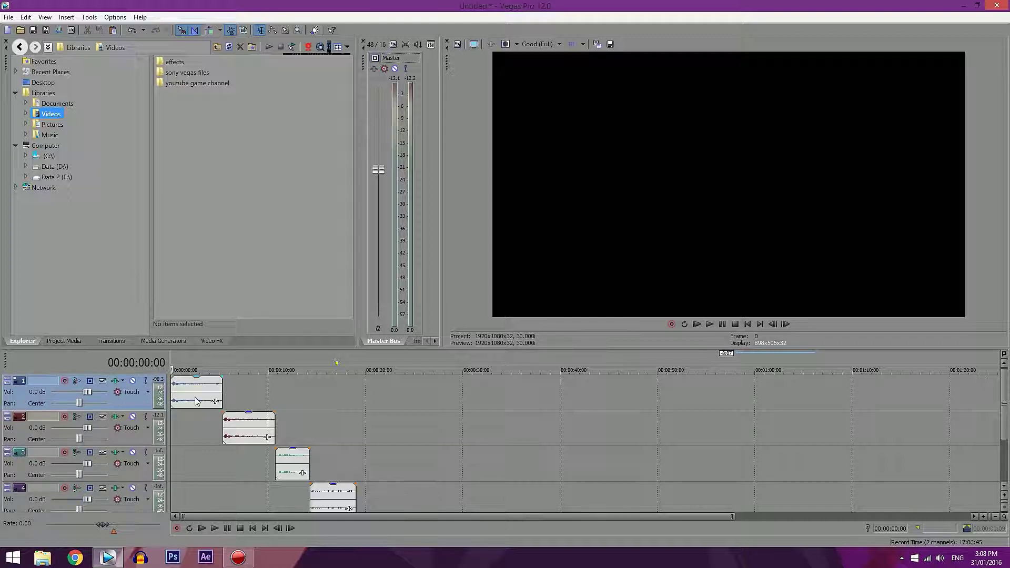
pyautogui.click(138, 443)
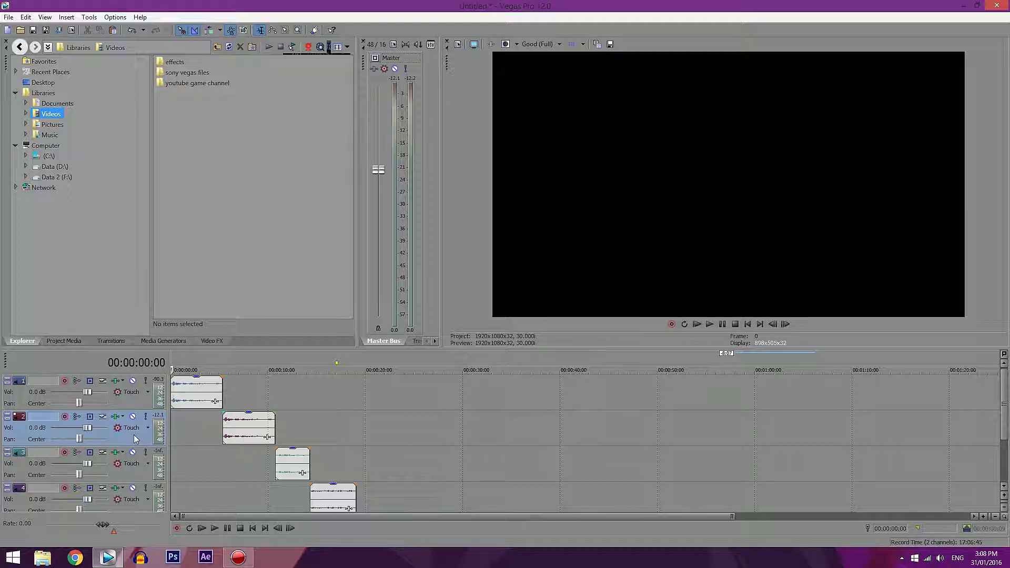
pyautogui.click(129, 469)
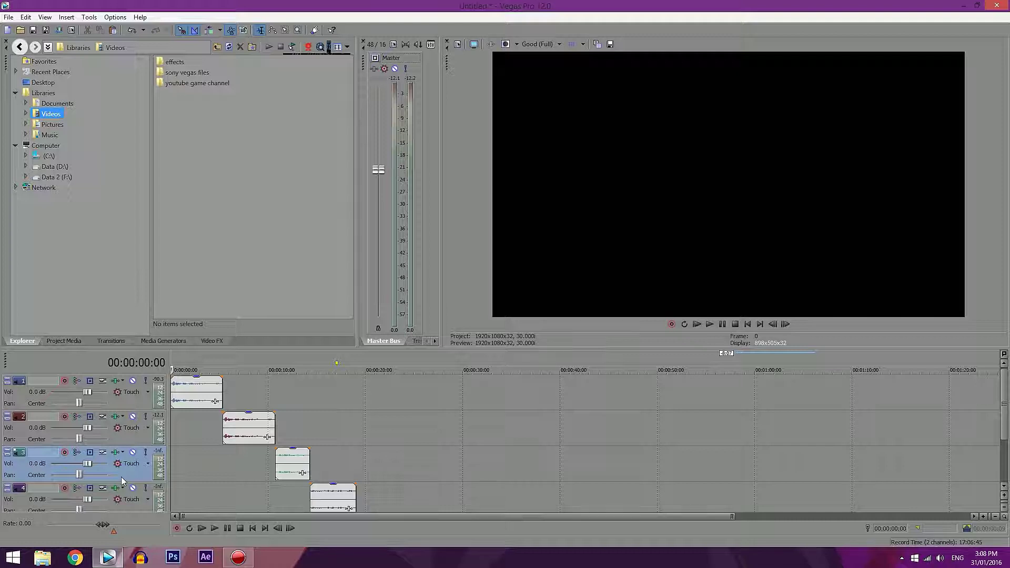
pyautogui.click(128, 510)
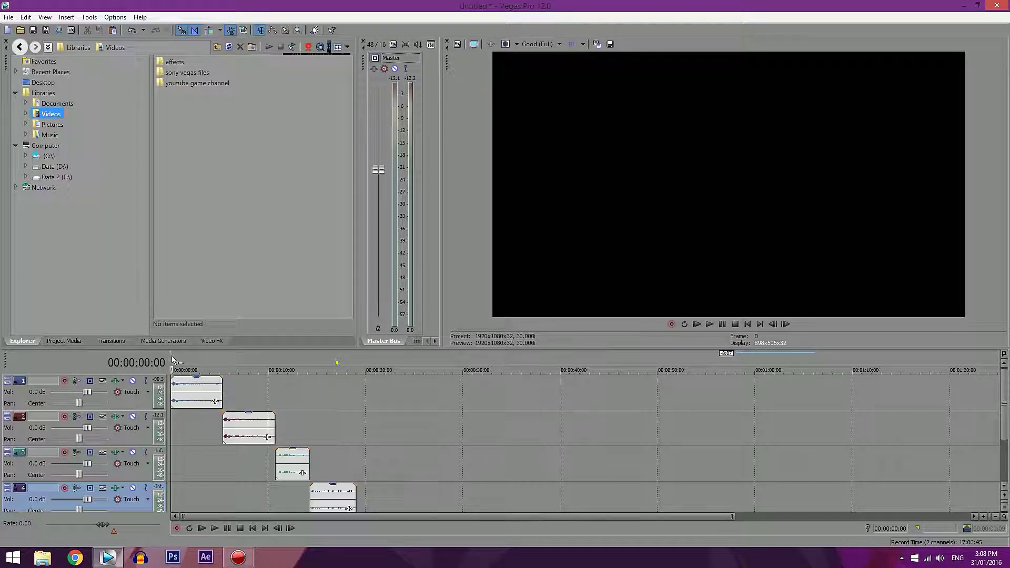
# Step: Play the project from the start, stop, then return to the first clip and select track 2
pyautogui.click(214, 528)
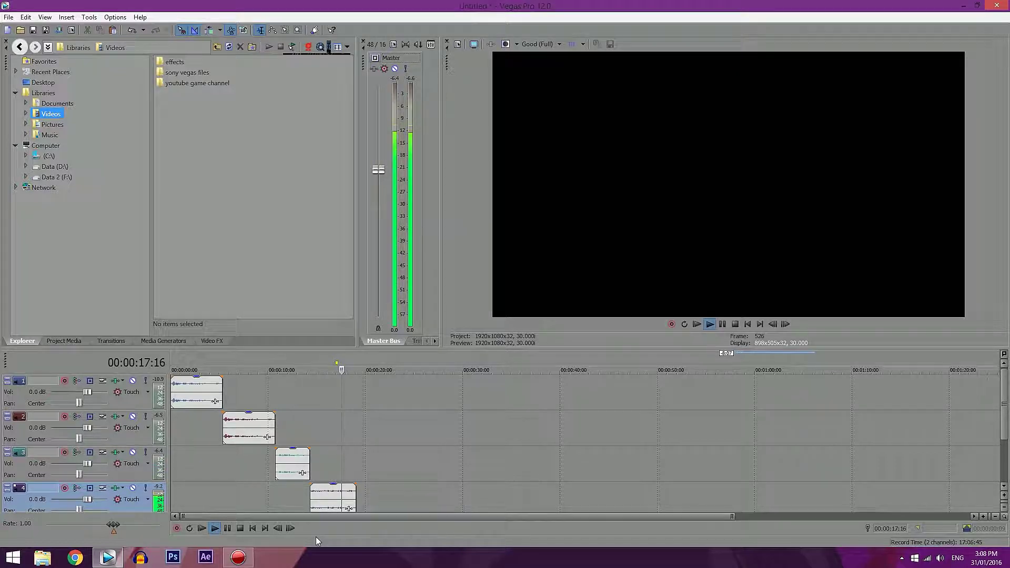
pyautogui.click(227, 529)
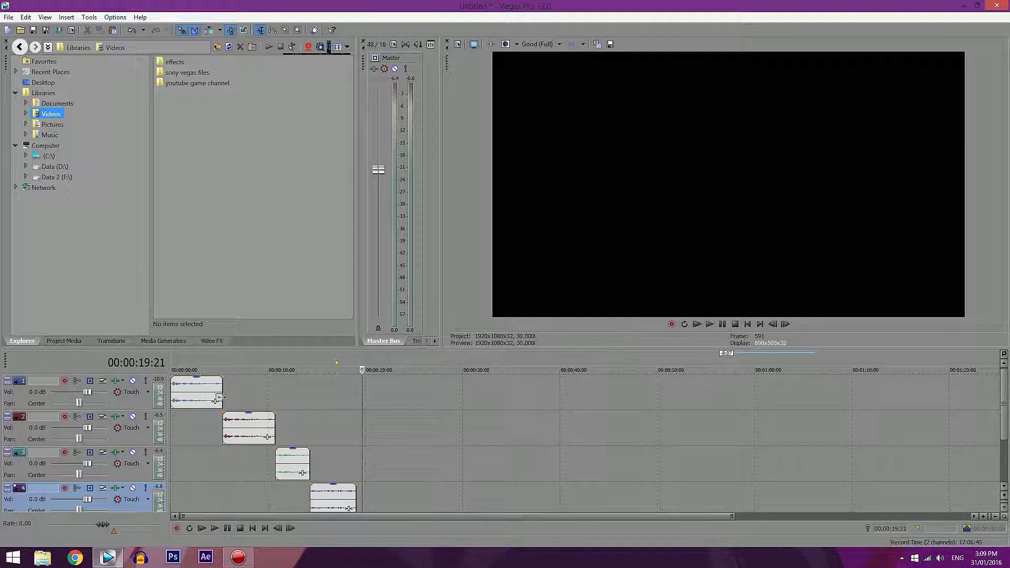
pyautogui.click(193, 403)
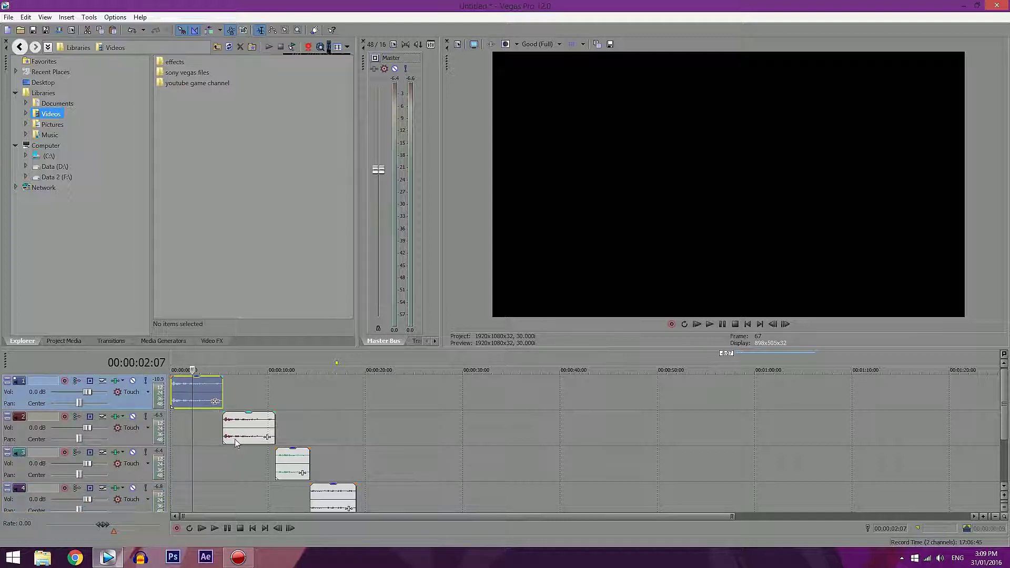
pyautogui.click(112, 438)
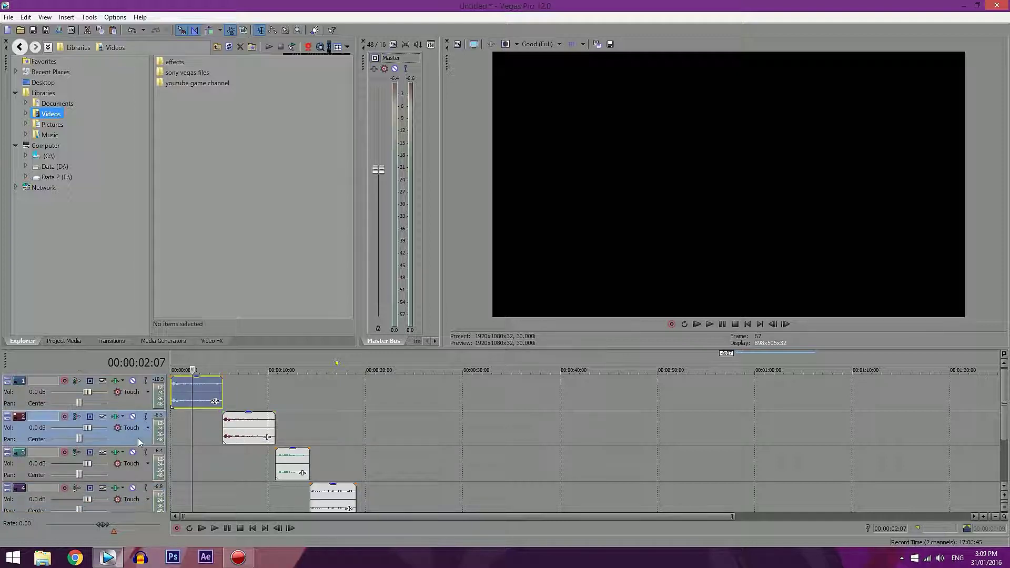
# Step: Show track 2's Track Compressor settings and look through its preset list
pyautogui.click(116, 417)
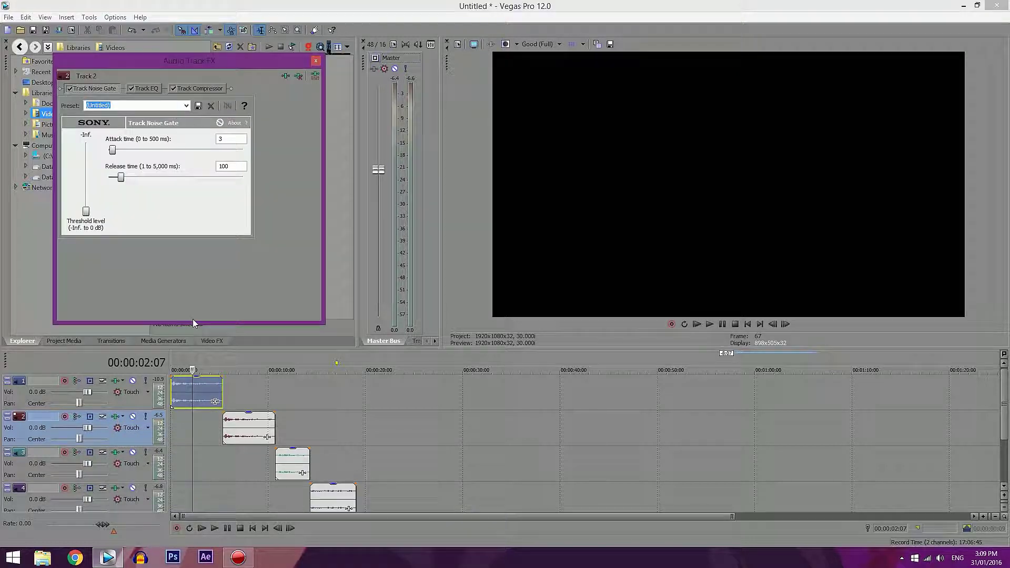
pyautogui.click(197, 87)
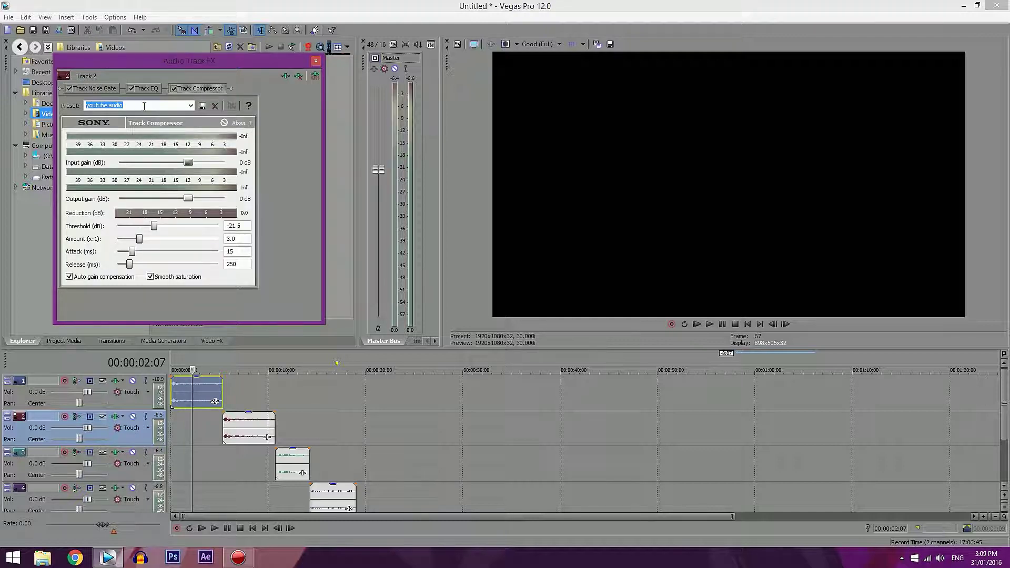
pyautogui.click(191, 106)
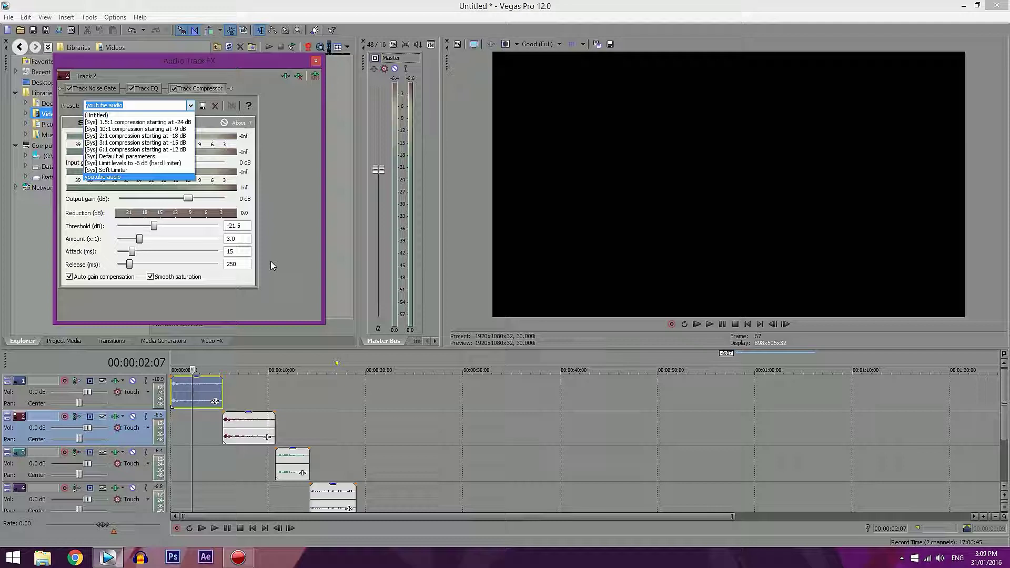
pyautogui.click(248, 281)
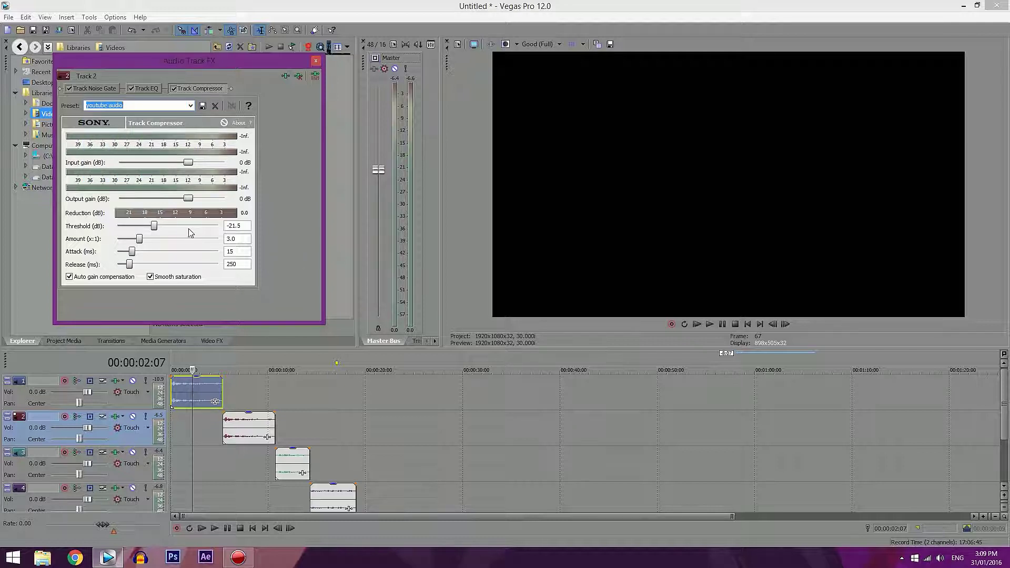
# Step: Try the Default all parameters preset, then restore youtube audio and close the FX window
pyautogui.click(190, 106)
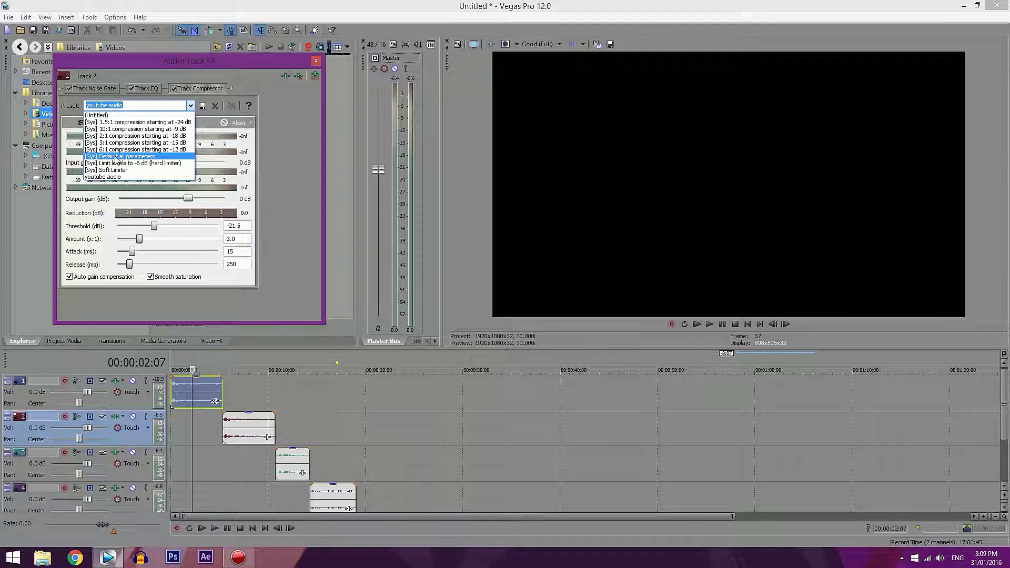
pyautogui.click(135, 159)
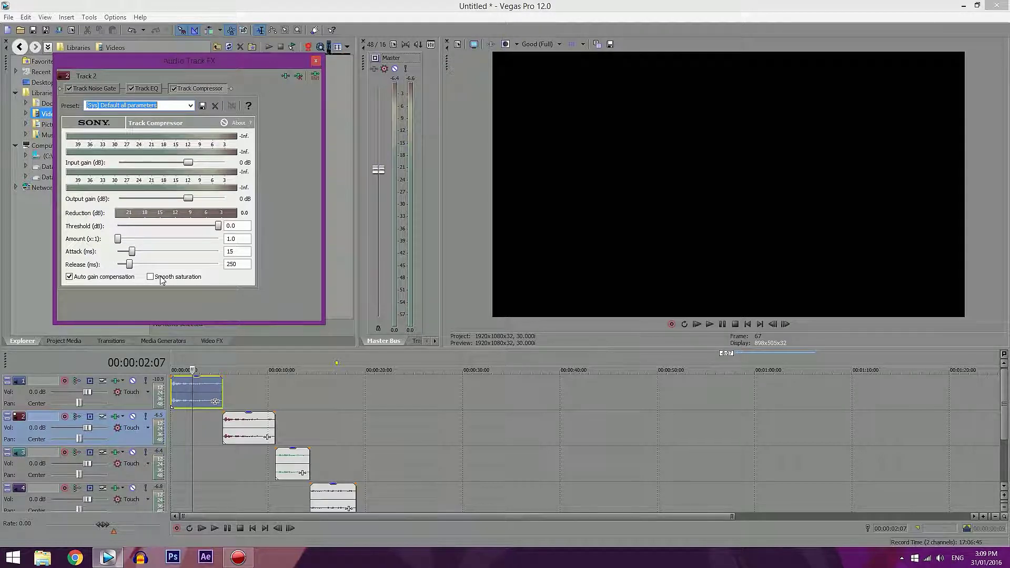
pyautogui.click(190, 105)
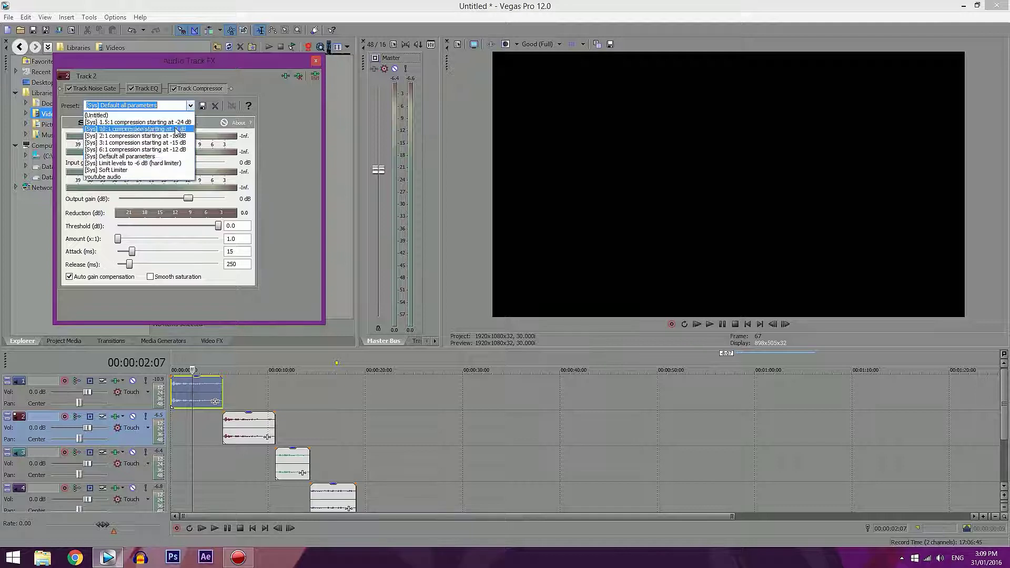
pyautogui.click(120, 179)
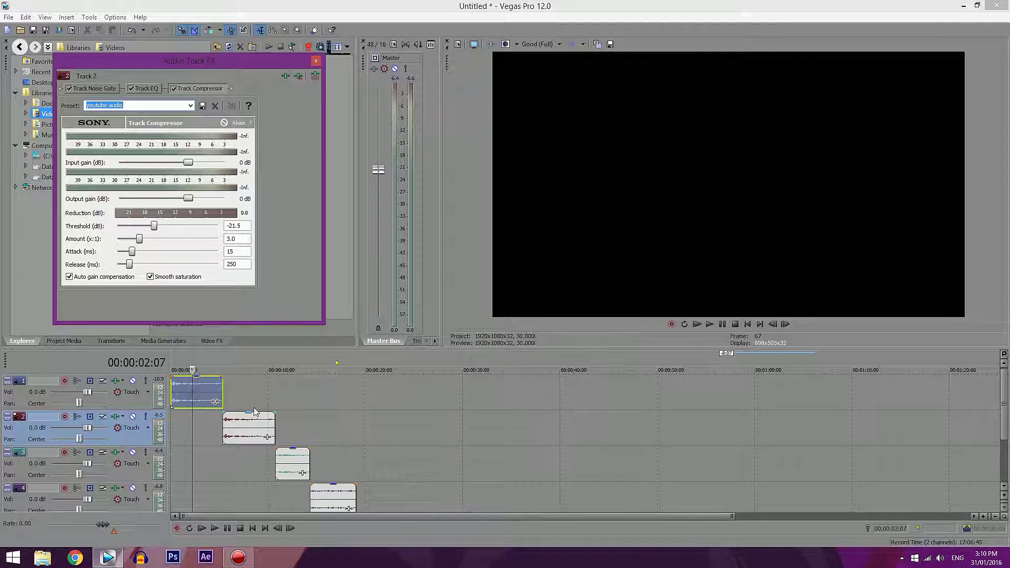
pyautogui.click(316, 63)
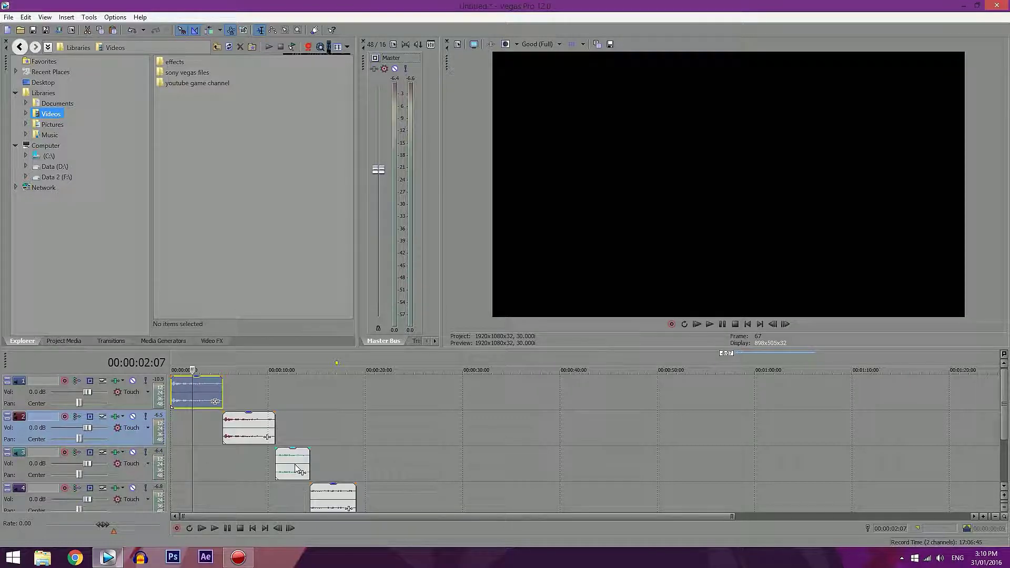
# Step: Show track 3's Track EQ, with its 5,000 Hz +6 dB high shelf boost
pyautogui.click(113, 451)
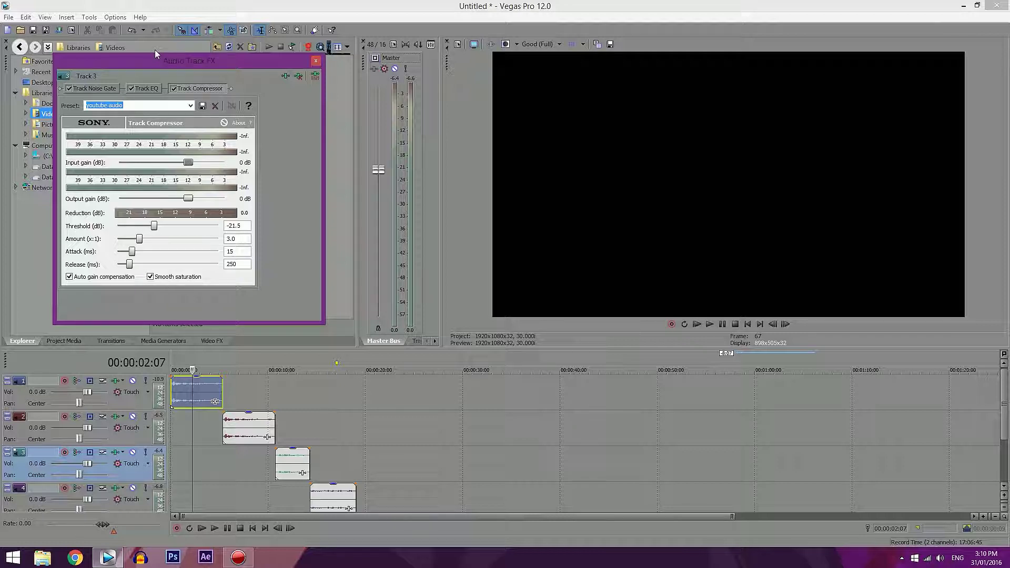
pyautogui.click(145, 88)
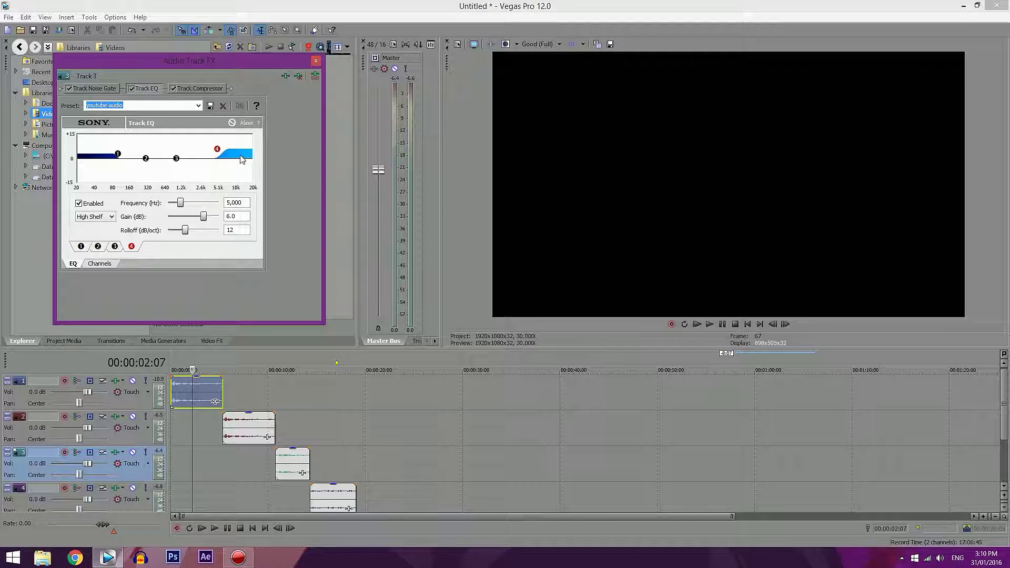
pyautogui.doubleClick(239, 216)
pyautogui.write('9')
pyautogui.click(239, 228)
pyautogui.doubleClick(240, 216)
pyautogui.write('6')
pyautogui.click(238, 230)
pyautogui.click(81, 246)
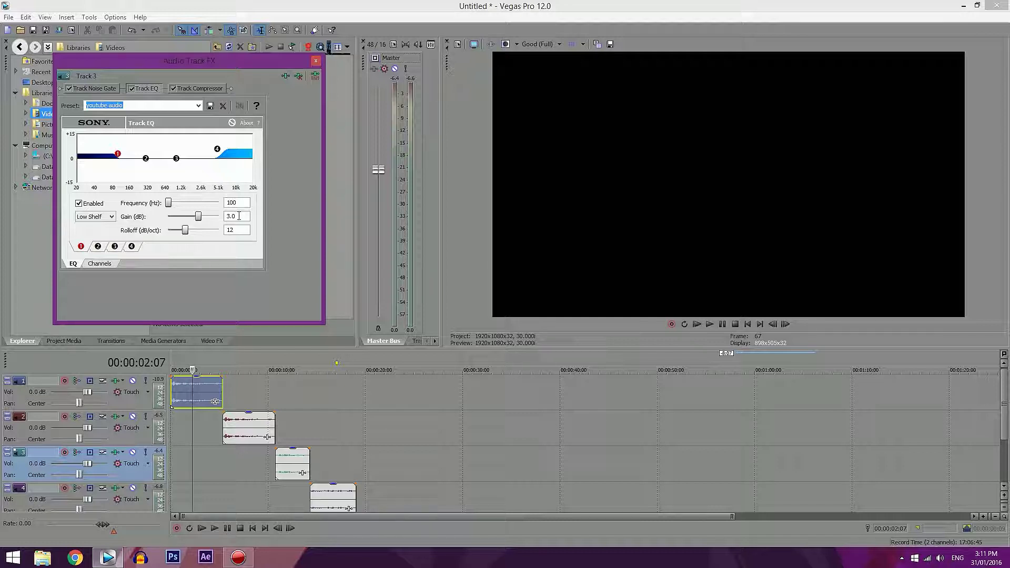
pyautogui.moveTo(243, 216); pyautogui.dragTo(219, 221)
pyautogui.write('9')
pyautogui.moveTo(238, 232); pyautogui.dragTo(225, 232)
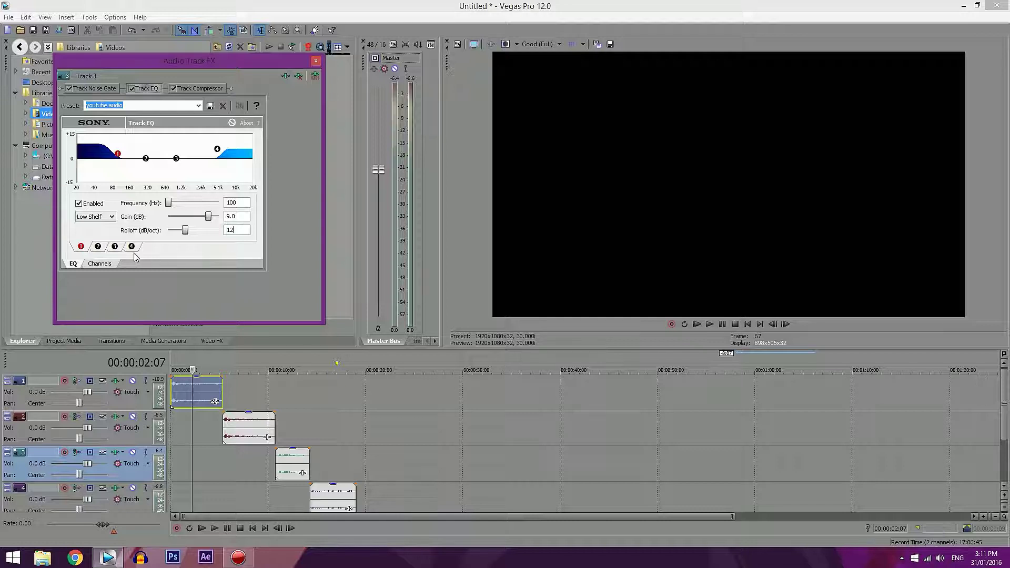
pyautogui.moveTo(239, 217); pyautogui.dragTo(221, 216)
pyautogui.write('3')
pyautogui.click(237, 230)
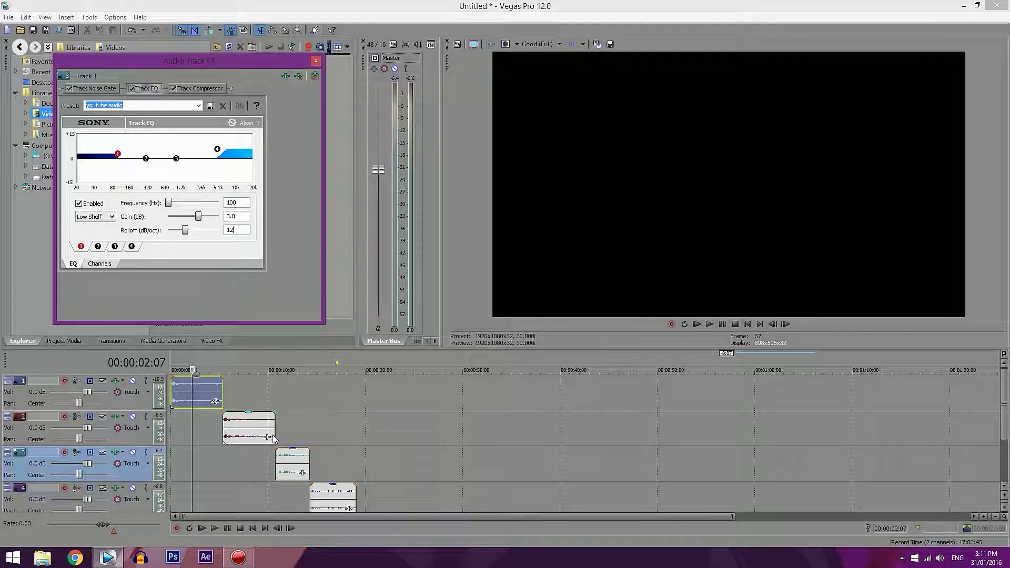
pyautogui.click(131, 247)
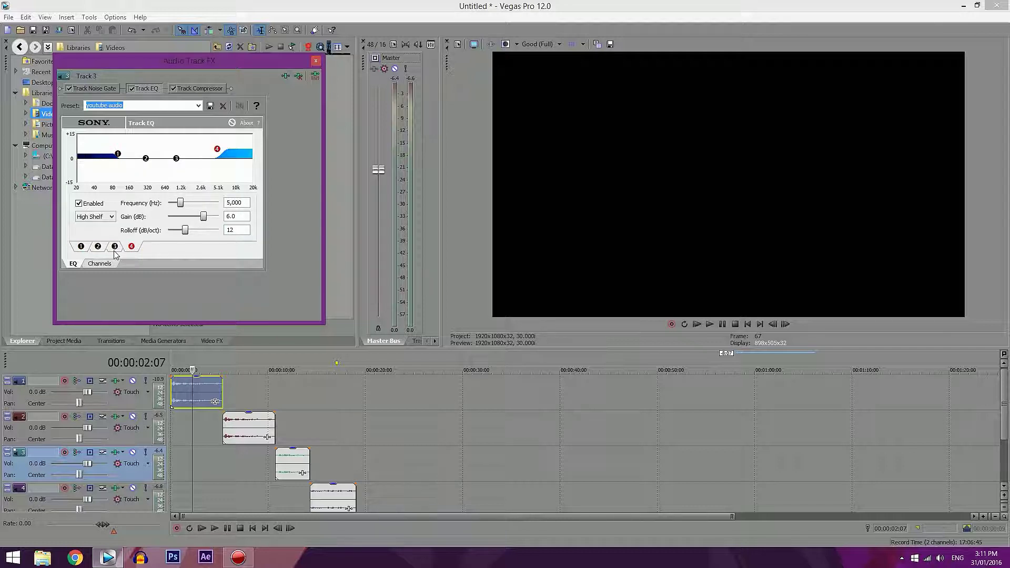
pyautogui.click(98, 248)
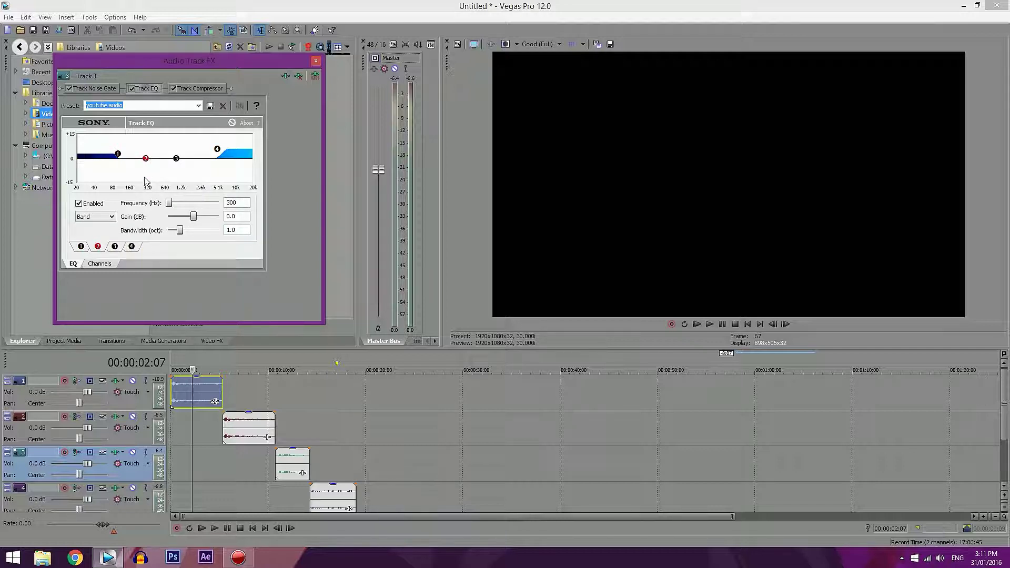
pyautogui.click(113, 250)
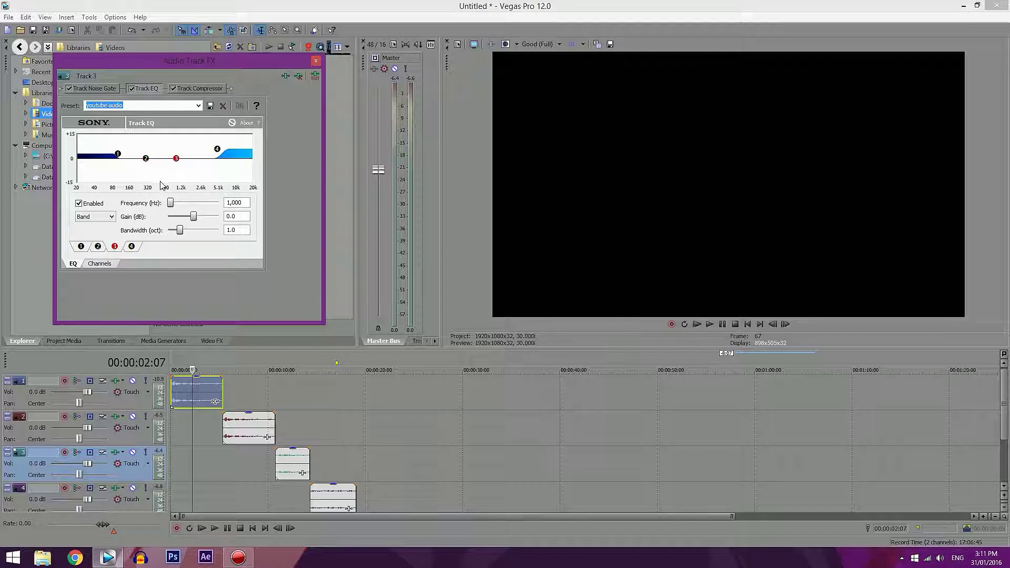
pyautogui.click(98, 249)
pyautogui.click(115, 248)
pyautogui.click(98, 248)
# Step: Show track 4's Track Noise Gate, set to a -35.7 dB threshold
pyautogui.click(117, 491)
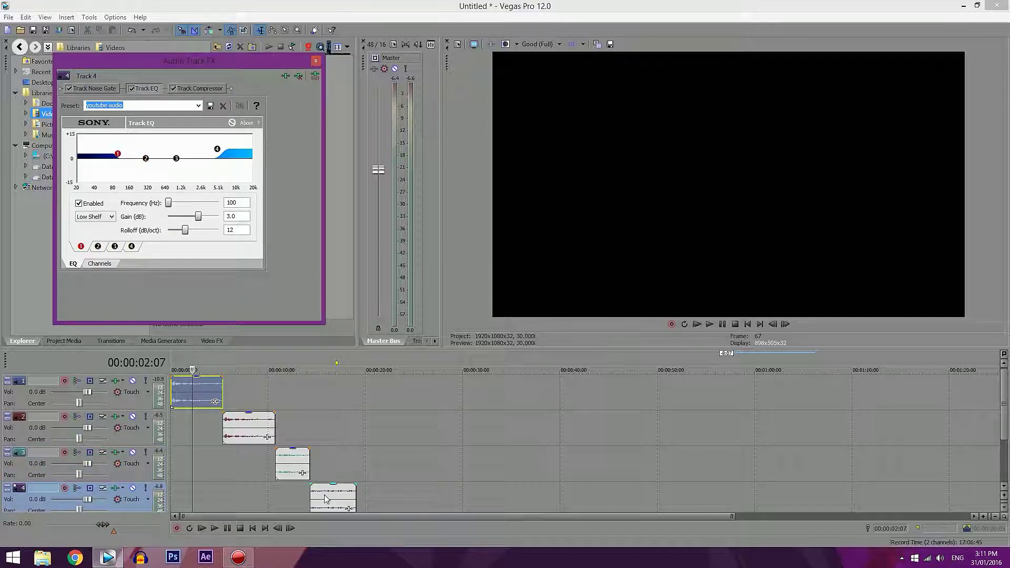
pyautogui.click(88, 89)
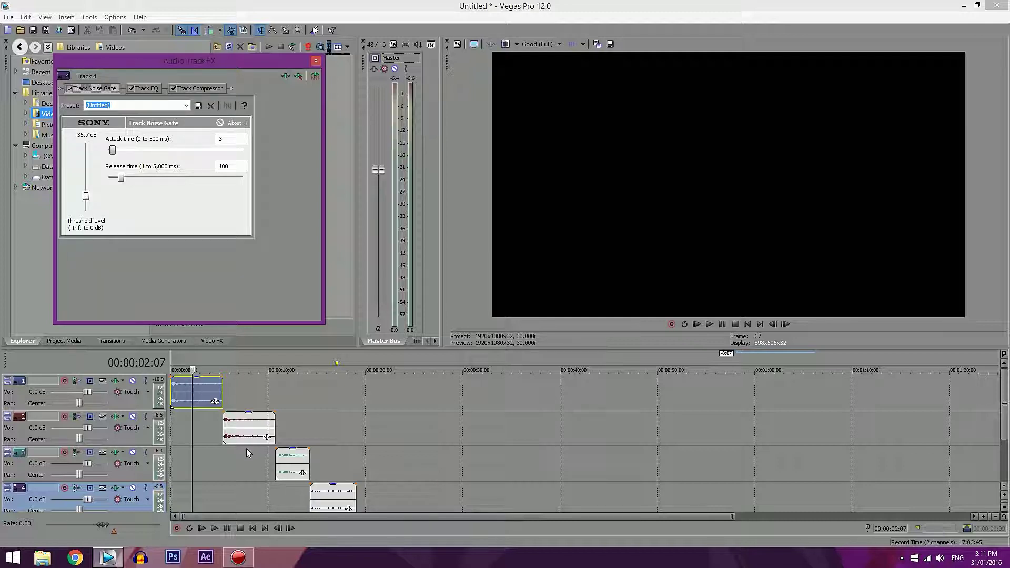
# Step: Zoom the timeline in around 8 seconds and audition a short region near 9 seconds
pyautogui.click(257, 360)
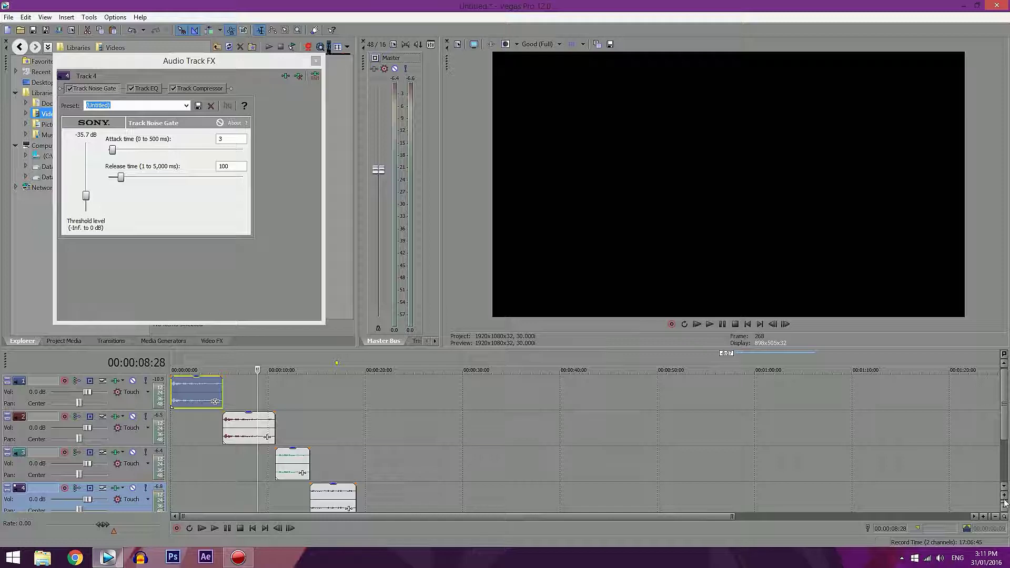
pyautogui.click(984, 517)
pyautogui.click(983, 517)
pyautogui.click(983, 518)
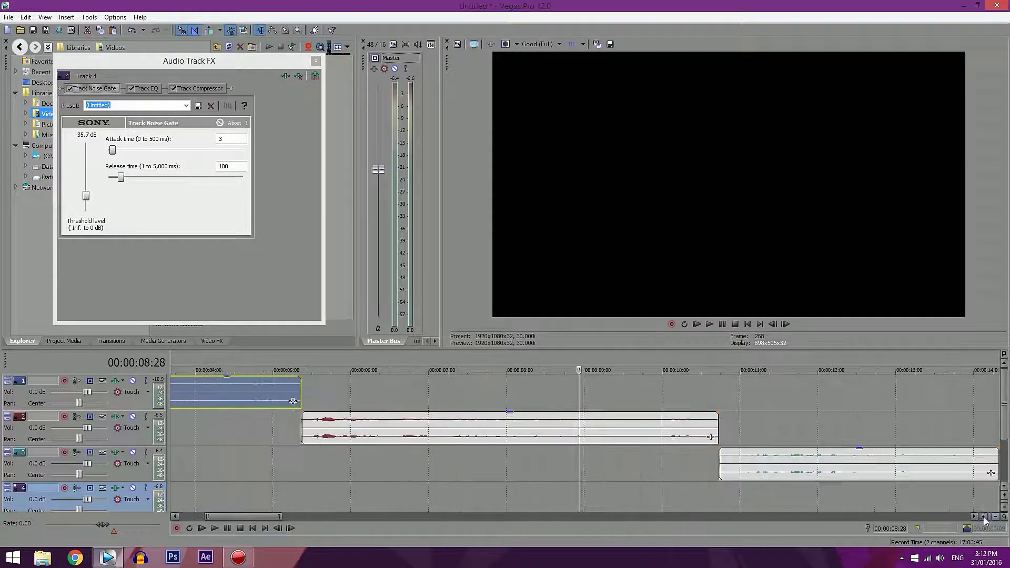
pyautogui.moveTo(587, 359); pyautogui.dragTo(654, 359)
pyautogui.click(215, 529)
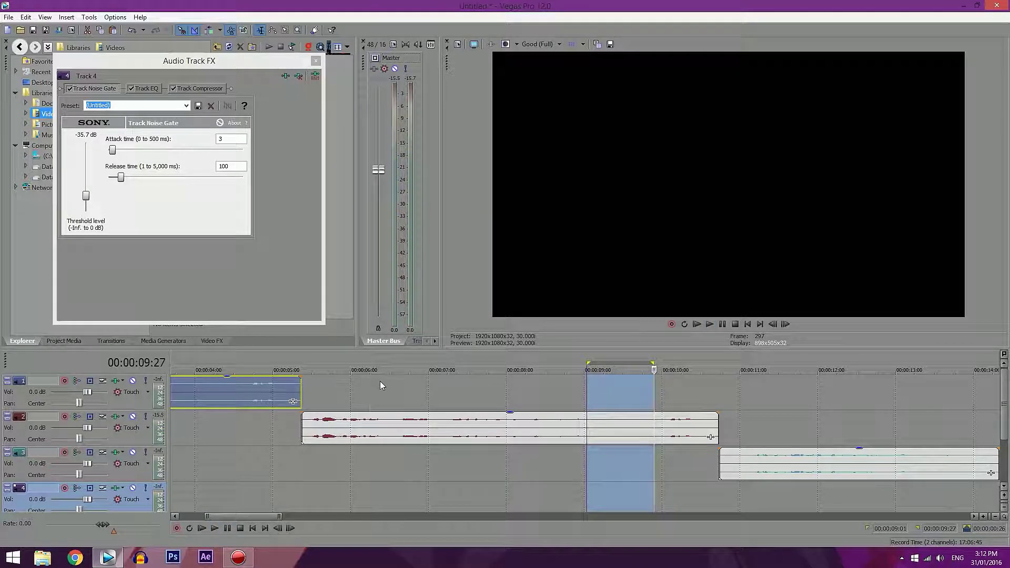
# Step: Loop and replay a short region near 6 seconds, nudging its start later
pyautogui.moveTo(383, 361); pyautogui.dragTo(395, 361)
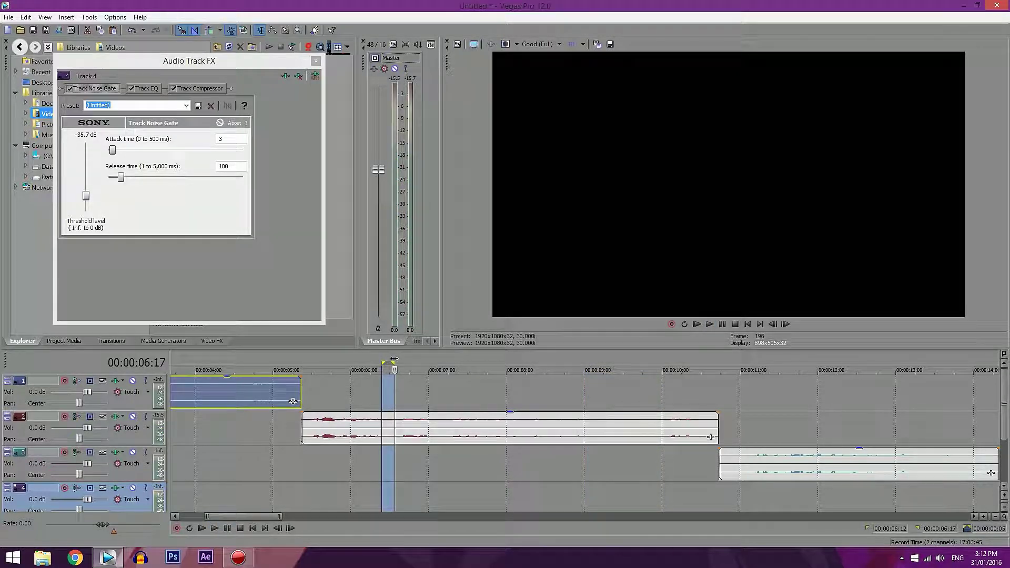
pyautogui.click(215, 528)
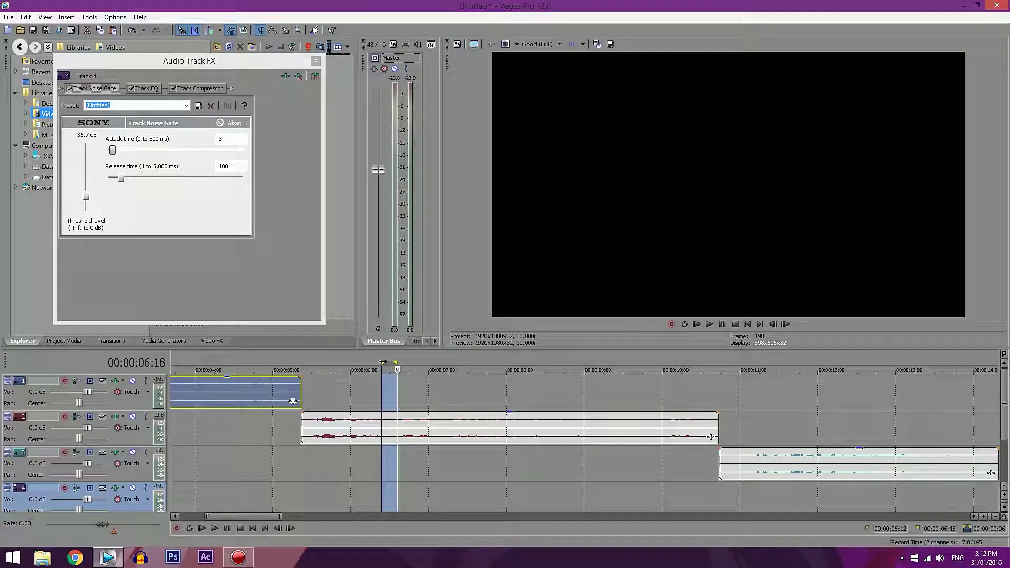
pyautogui.moveTo(383, 363); pyautogui.dragTo(387, 363)
pyautogui.click(214, 529)
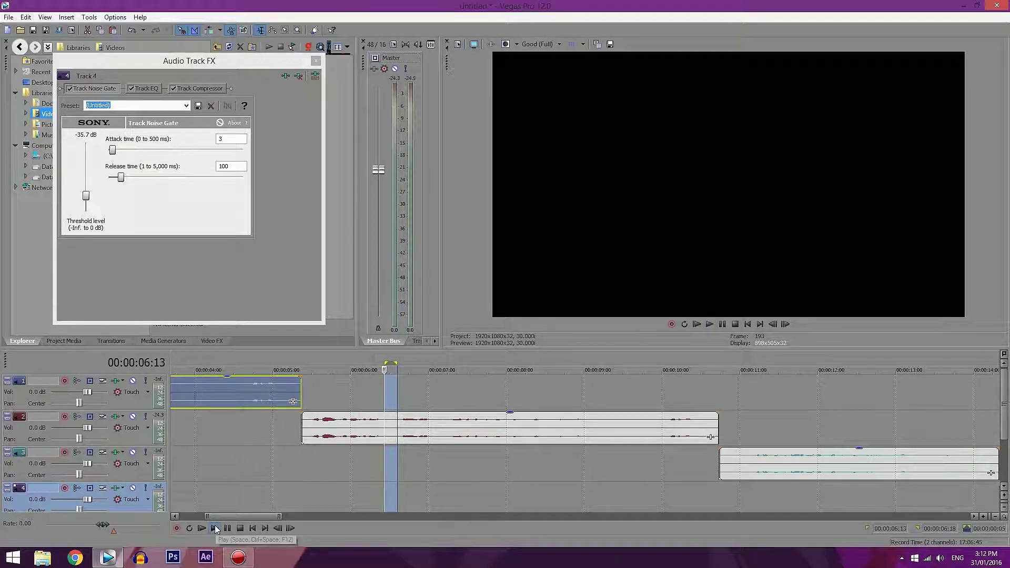
# Step: Repeatedly audition the 10:25–11:02 loop region and adjust the noise gate threshold
pyautogui.moveTo(727, 363); pyautogui.dragTo(743, 362)
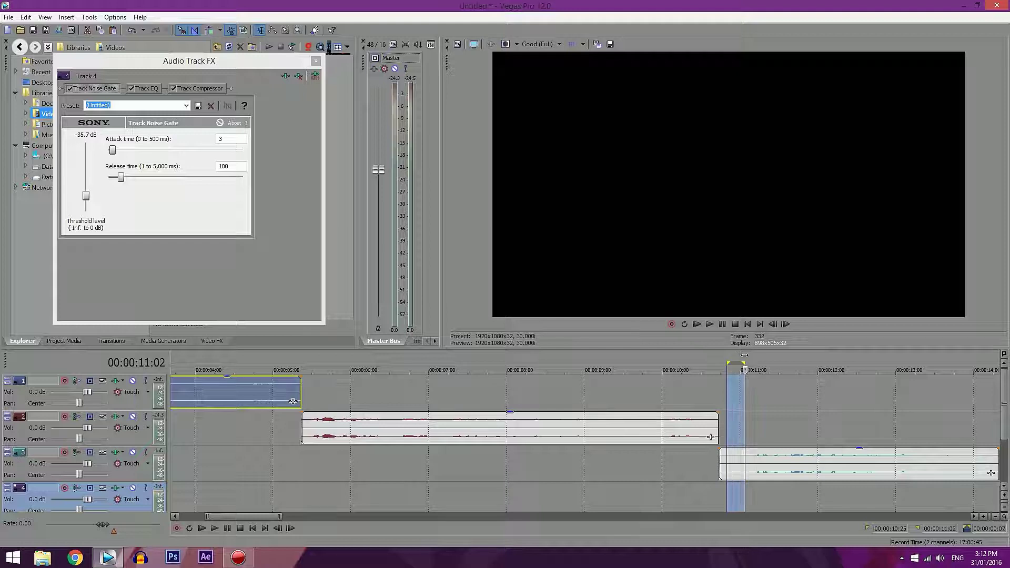
pyautogui.click(214, 528)
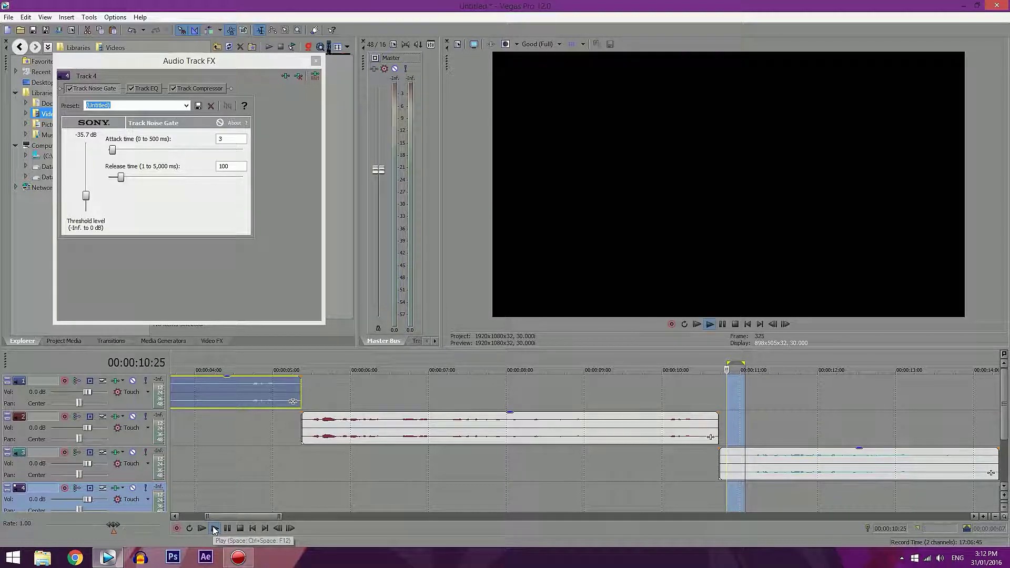
pyautogui.click(240, 528)
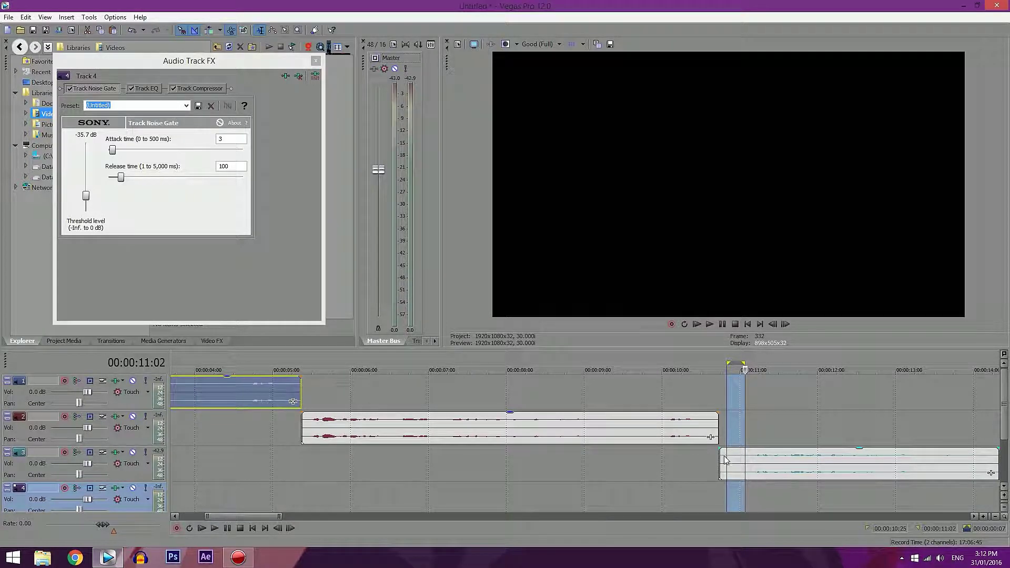
pyautogui.click(214, 528)
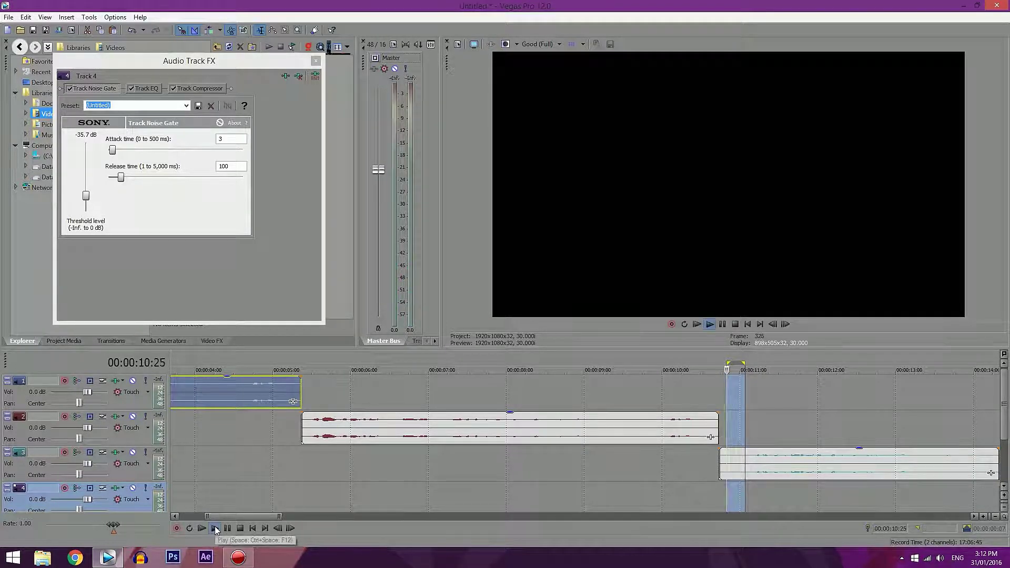
pyautogui.click(214, 528)
pyautogui.click(215, 529)
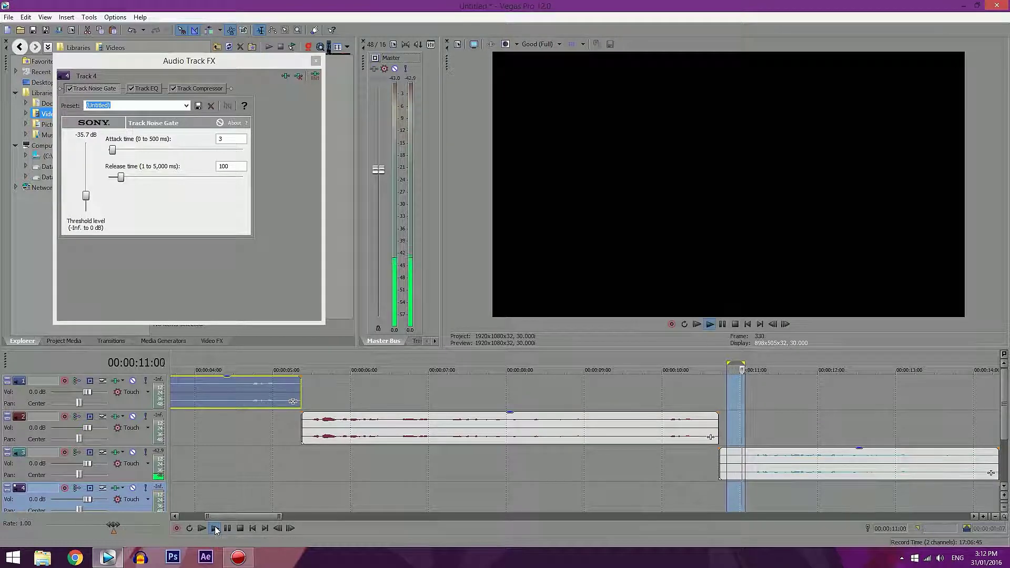
pyautogui.click(215, 529)
pyautogui.click(215, 528)
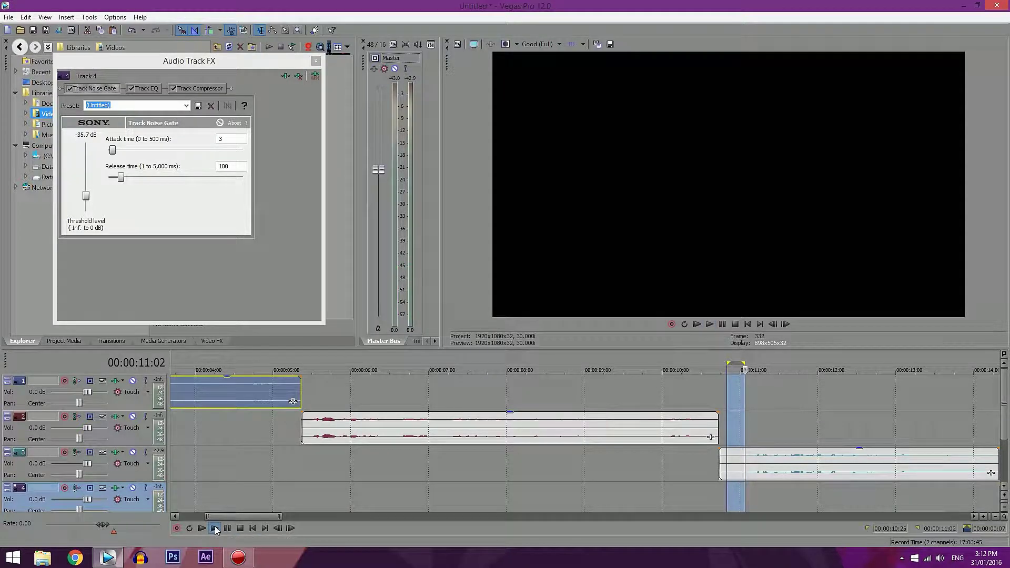
pyautogui.click(215, 528)
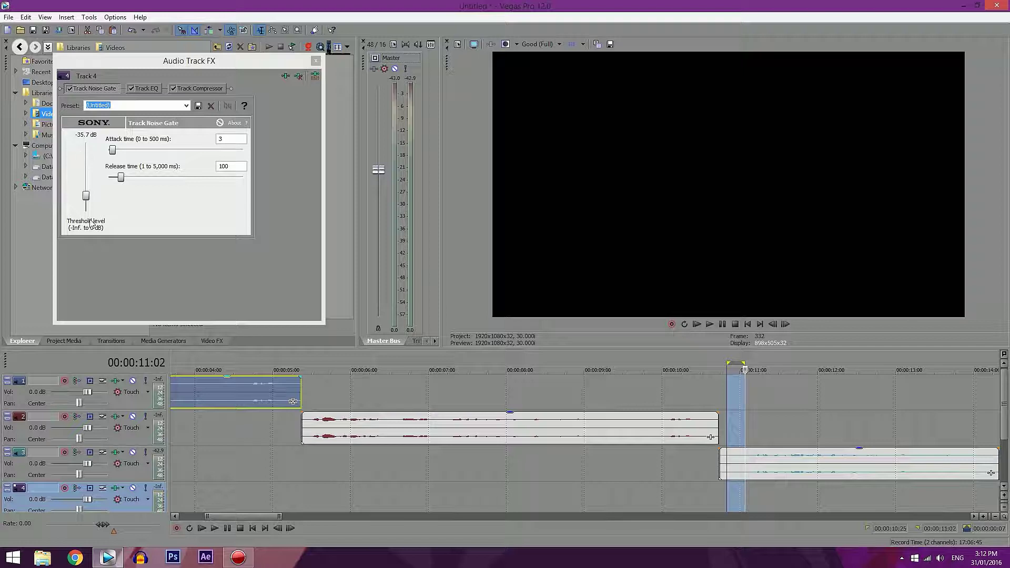
pyautogui.moveTo(88, 203)
pyautogui.mouseDown()
pyautogui.moveTo(88, 191)
pyautogui.moveTo(88, 202)
pyautogui.mouseUp()
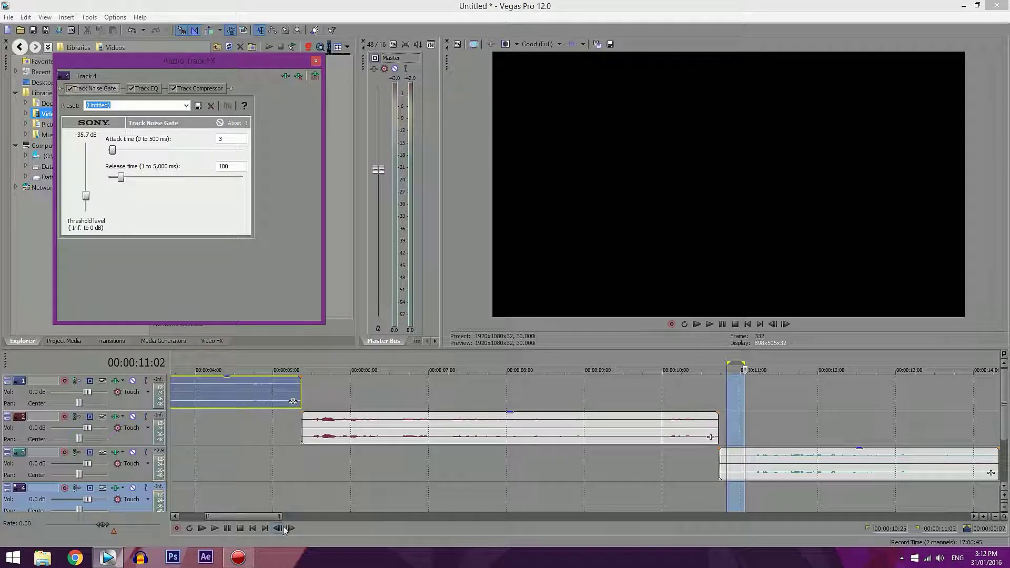
# Step: Zoom out to all four clips and park the playhead at track 4's clip start, 00:00:14:10
pyautogui.click(995, 516)
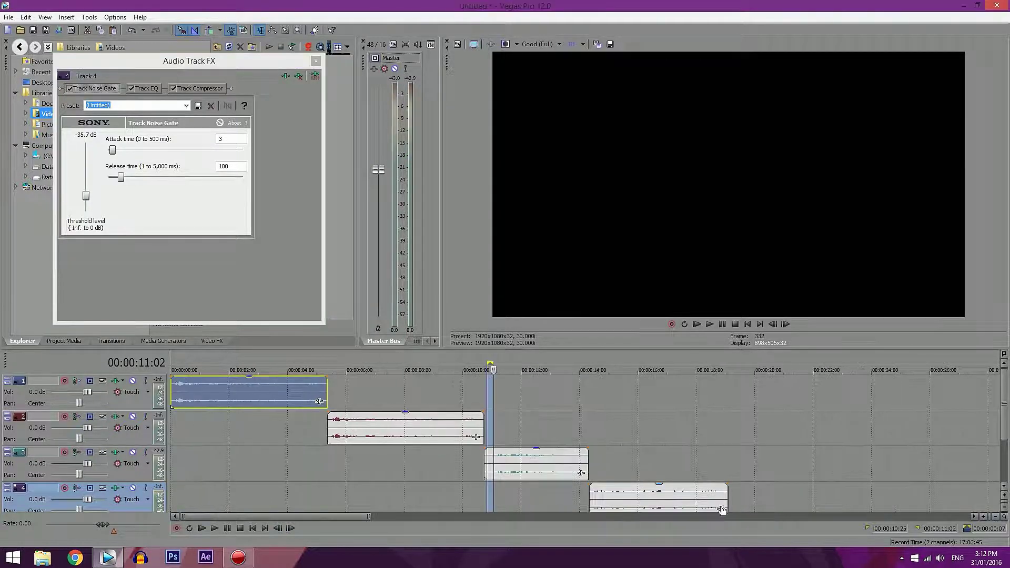
pyautogui.click(663, 493)
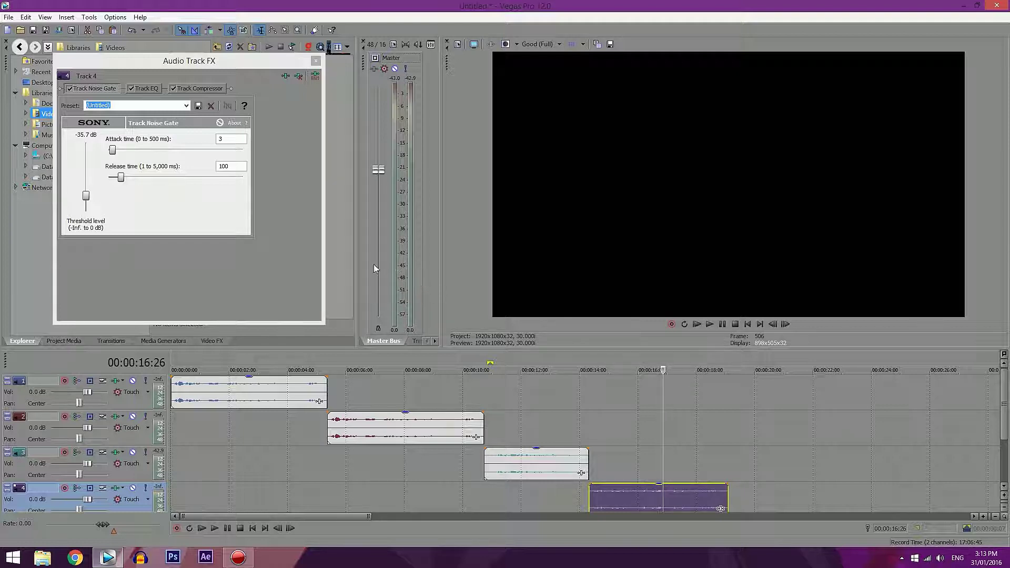
pyautogui.click(590, 359)
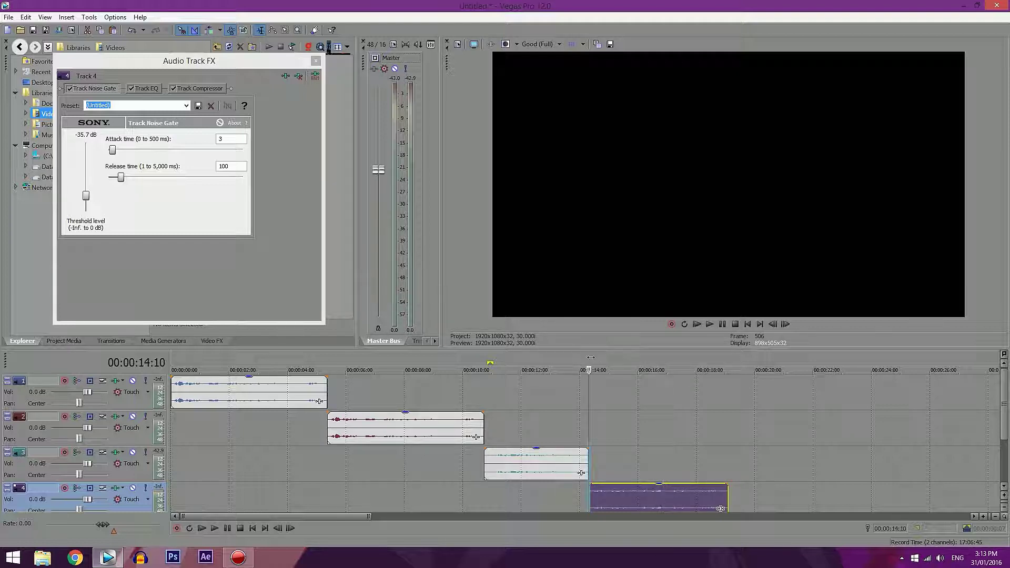
pyautogui.moveTo(591, 358); pyautogui.dragTo(730, 369)
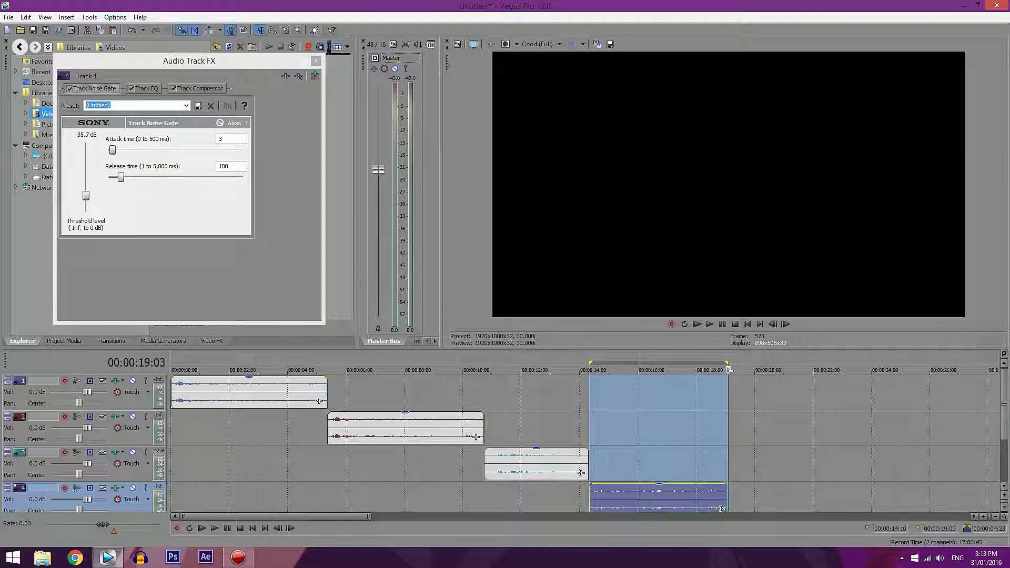
pyautogui.click(591, 358)
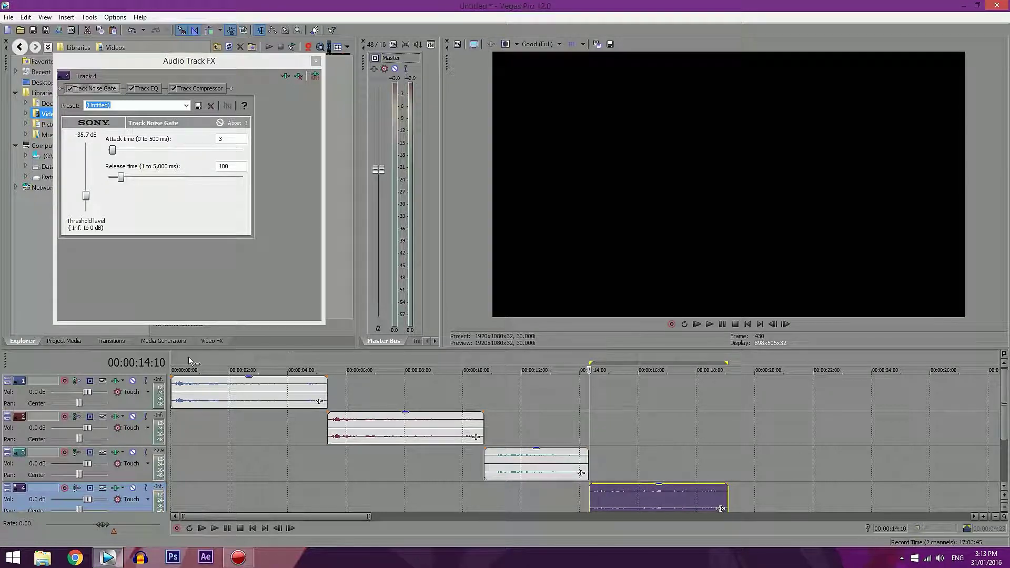
# Step: Mark and clear loop regions over the opening seconds and over track 4's clip
pyautogui.moveTo(173, 358); pyautogui.dragTo(734, 359)
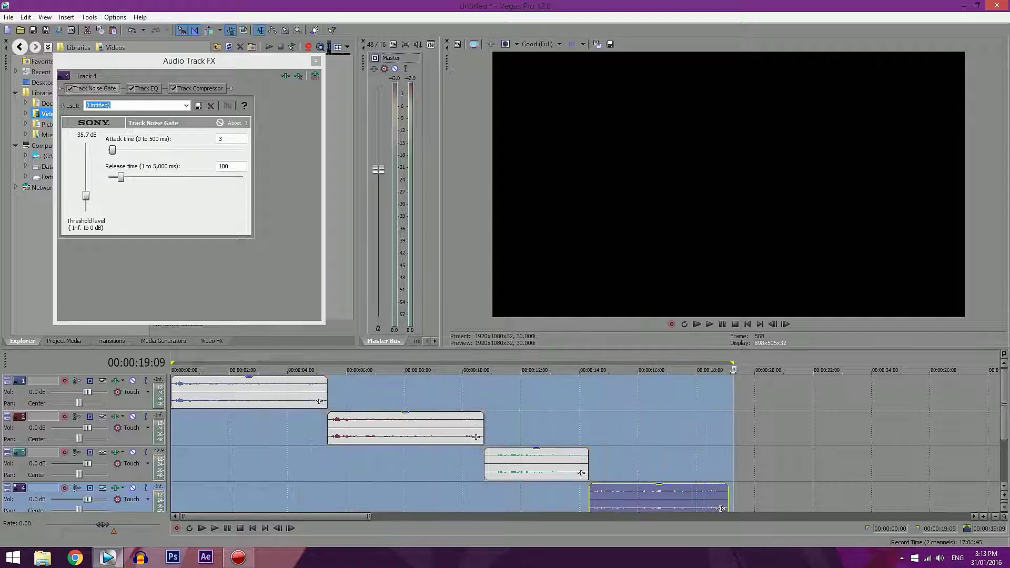
pyautogui.click(602, 492)
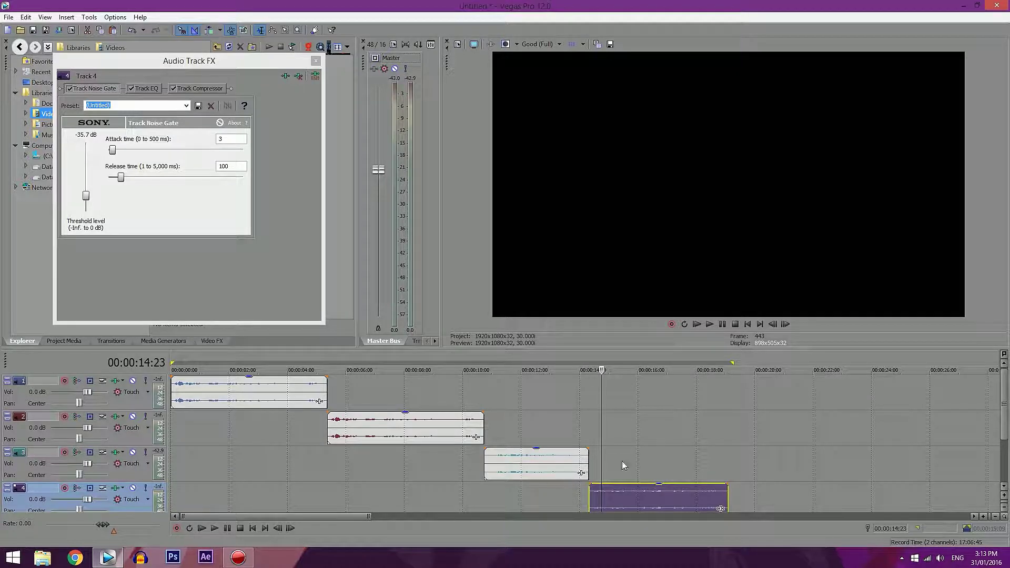
pyautogui.click(590, 356)
pyautogui.moveTo(592, 353); pyautogui.dragTo(720, 353)
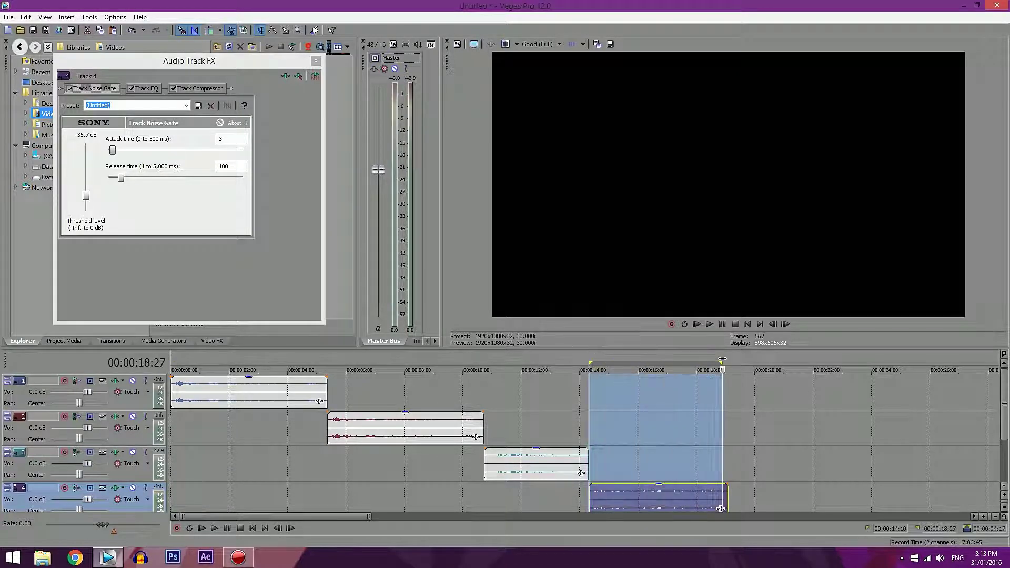
pyautogui.click(638, 390)
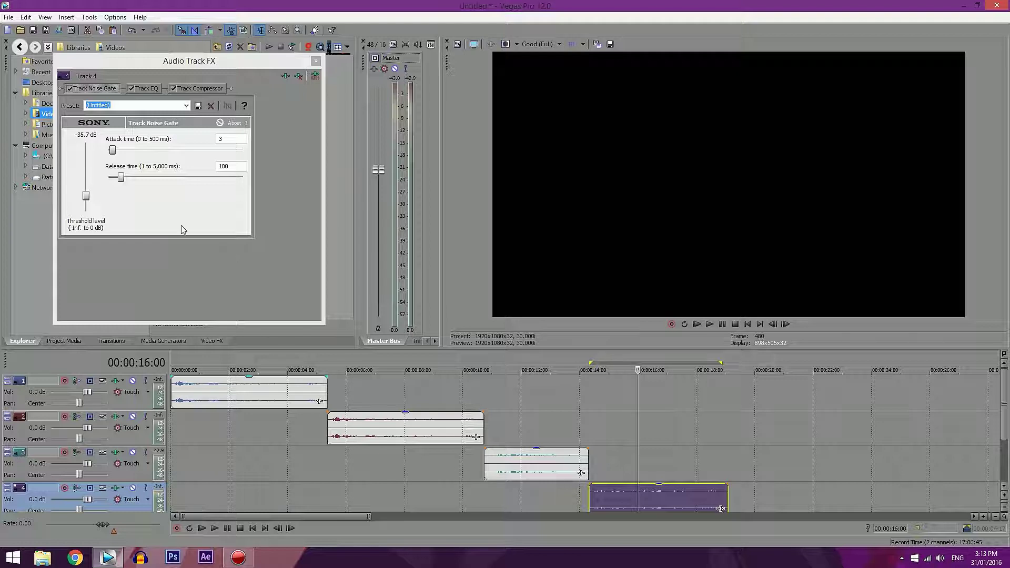
# Step: Review track 4's EQ and compressor, return to the noise gate, and rewind to 00:00:00:00
pyautogui.click(147, 88)
pyautogui.click(201, 88)
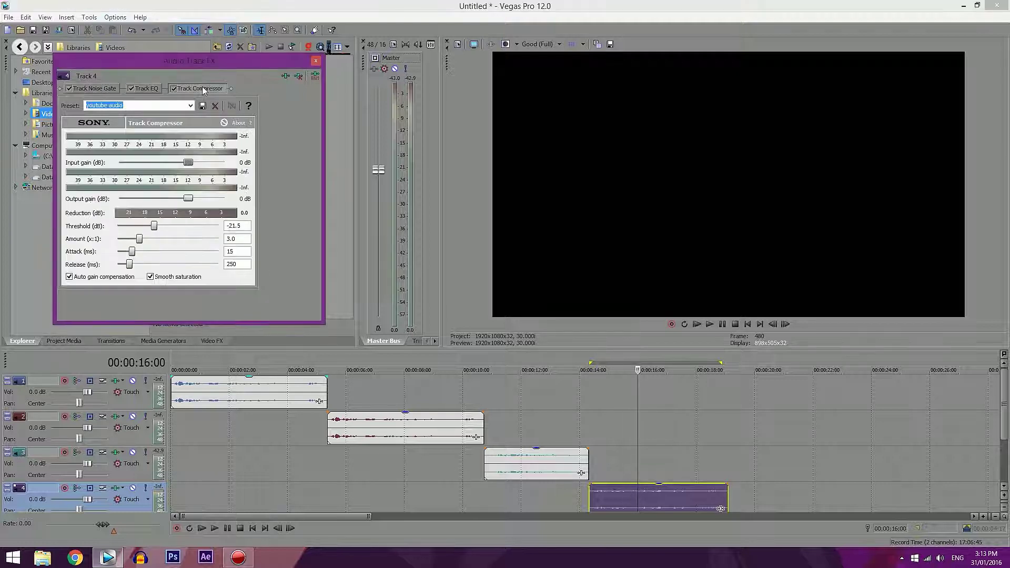
pyautogui.click(95, 88)
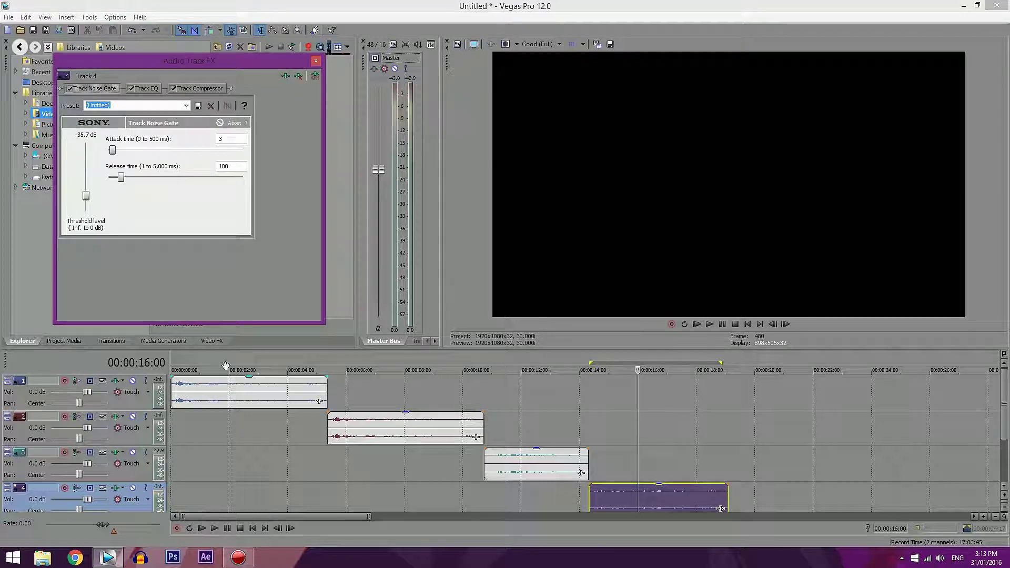
pyautogui.click(176, 362)
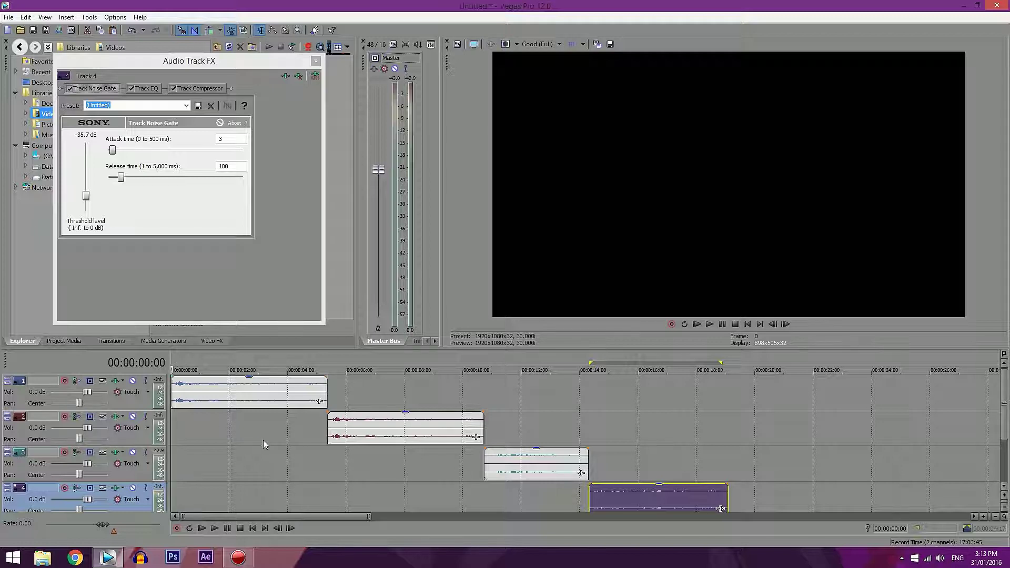
# Step: Close the Audio Track FX window, set the playhead to 00:00:12:15, and select track 3
pyautogui.click(315, 62)
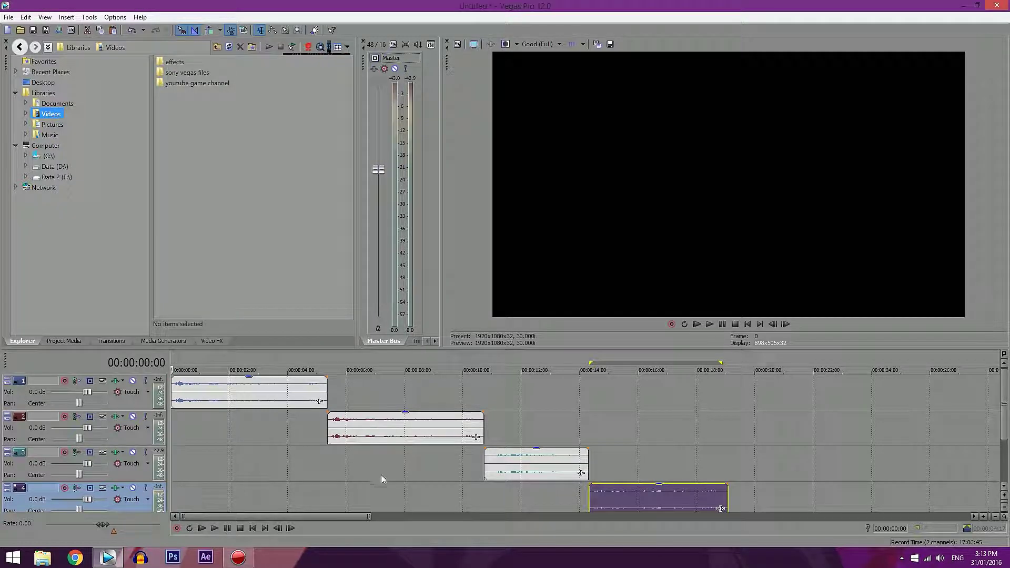
pyautogui.click(536, 368)
pyautogui.click(124, 474)
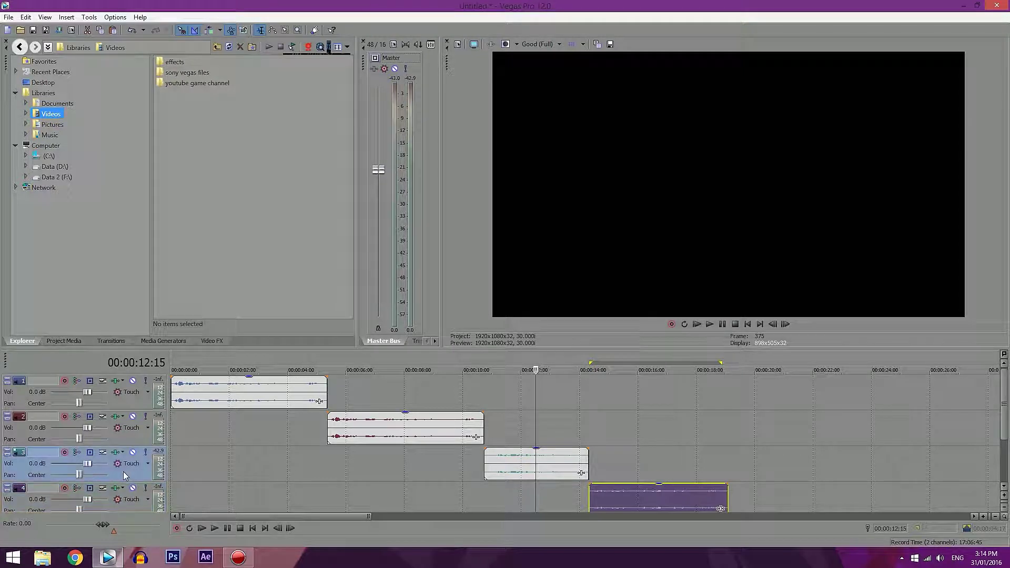